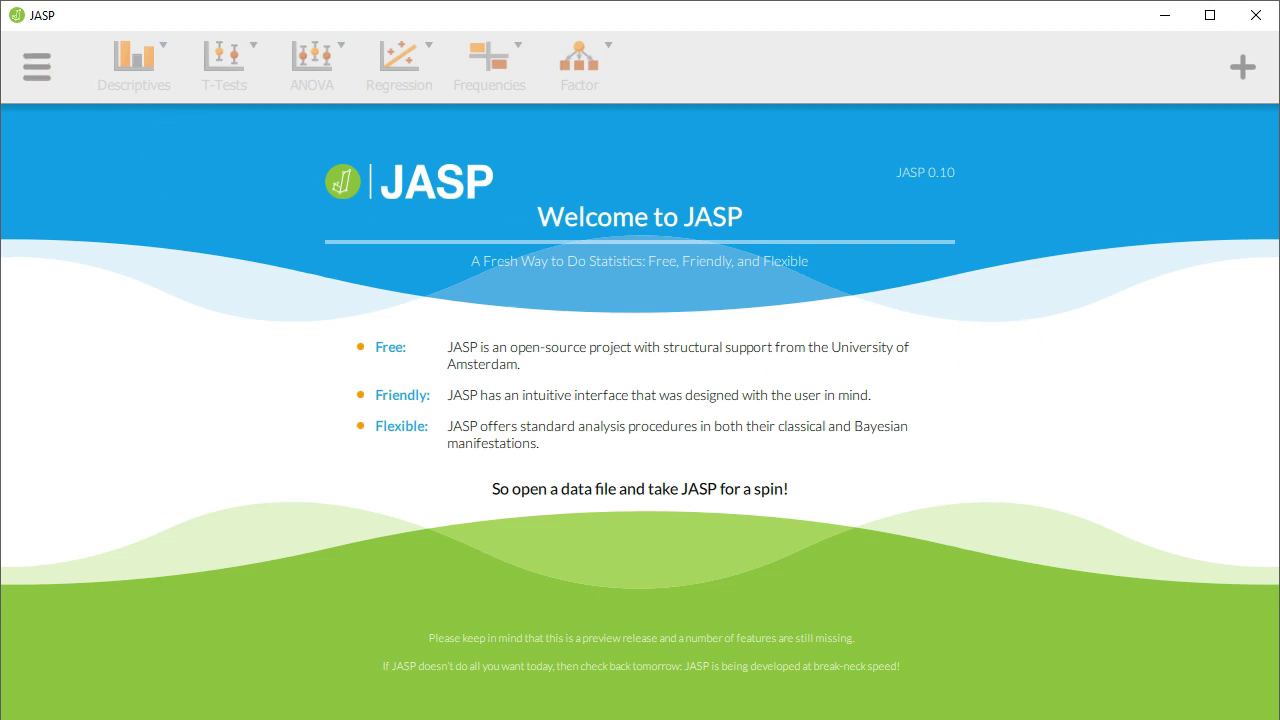
Load W14-S14_594RR_DPProject_Data.sav from Recent Files into JASP's data grid
left_click(33, 72)
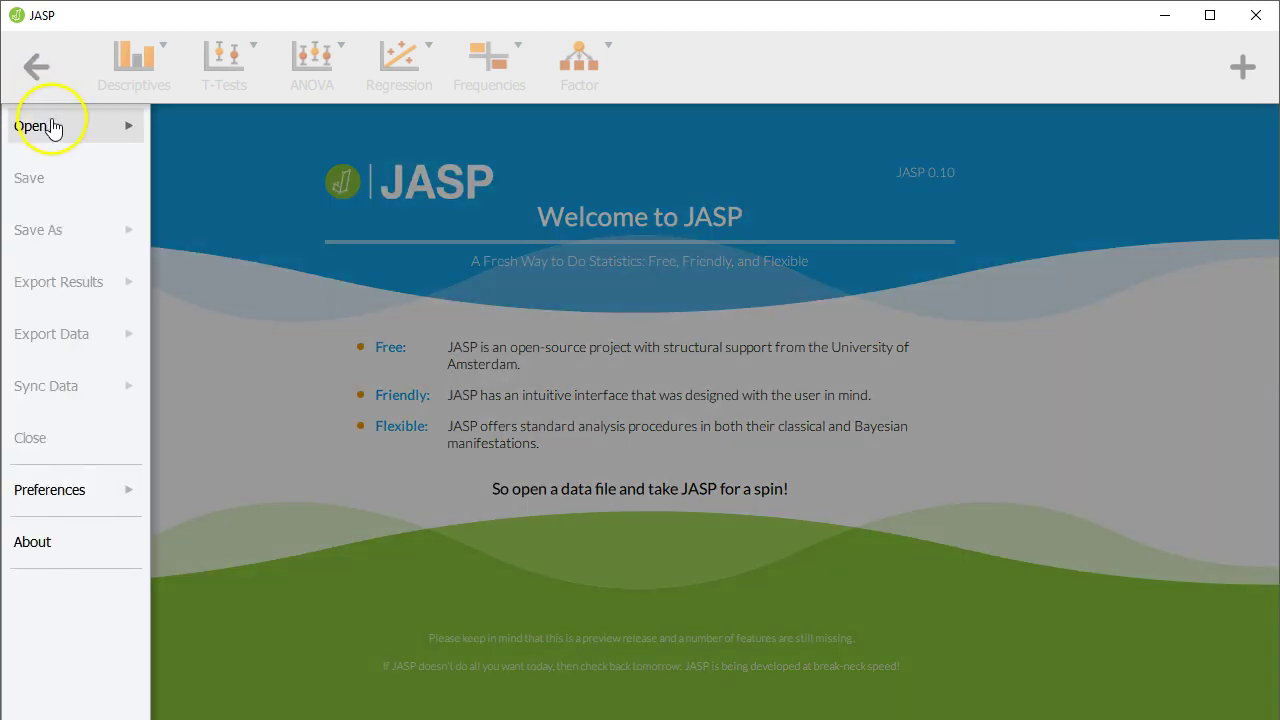
left_click(46, 125)
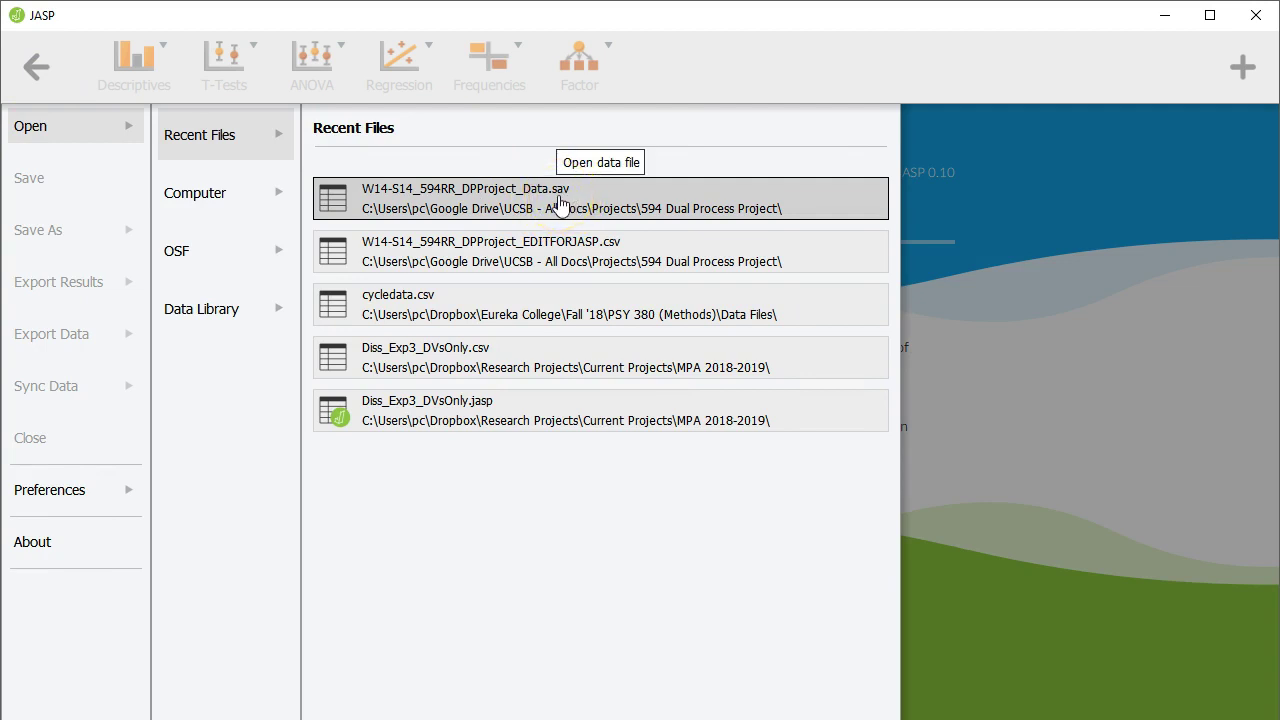
left_click(558, 205)
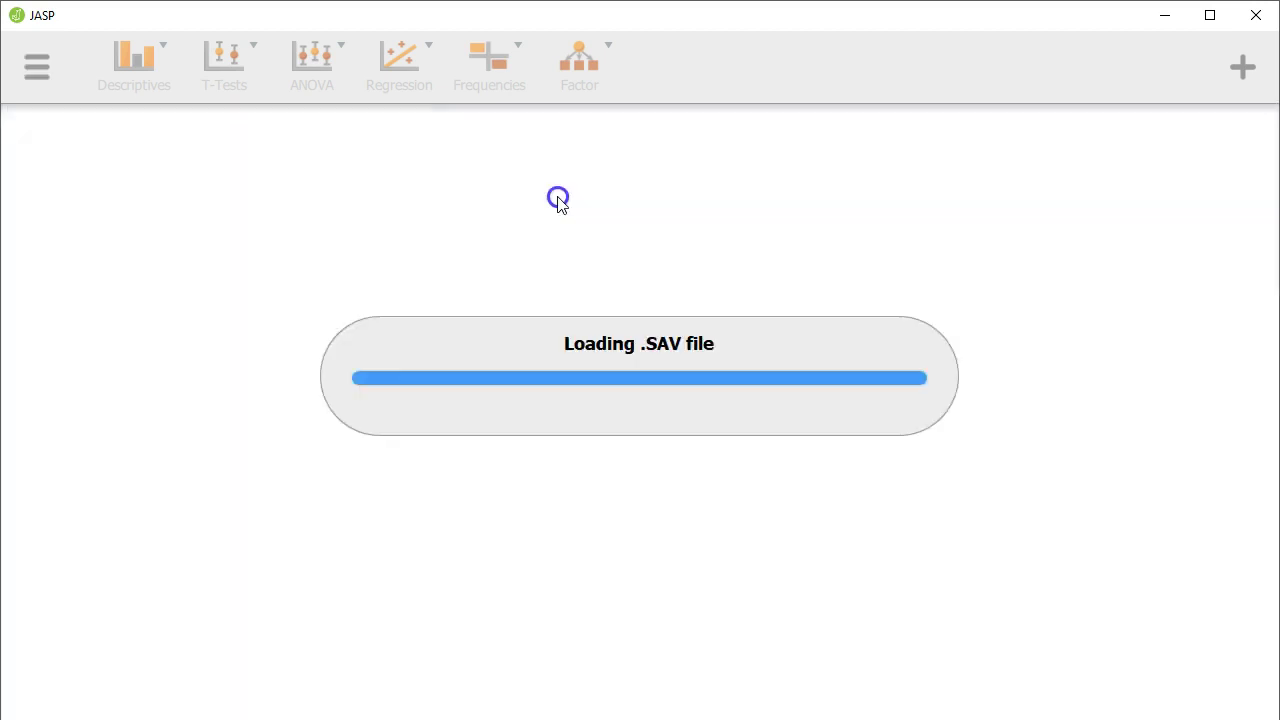
left_click(815, 233)
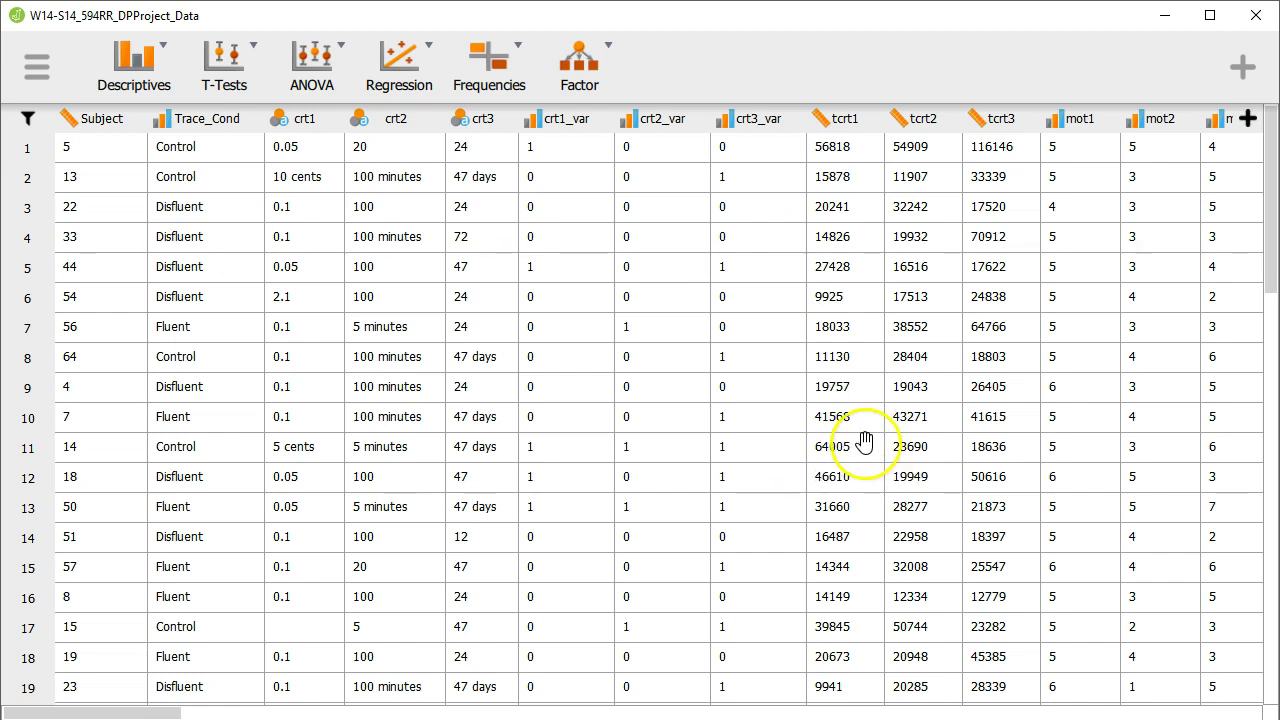
left_click(735, 416)
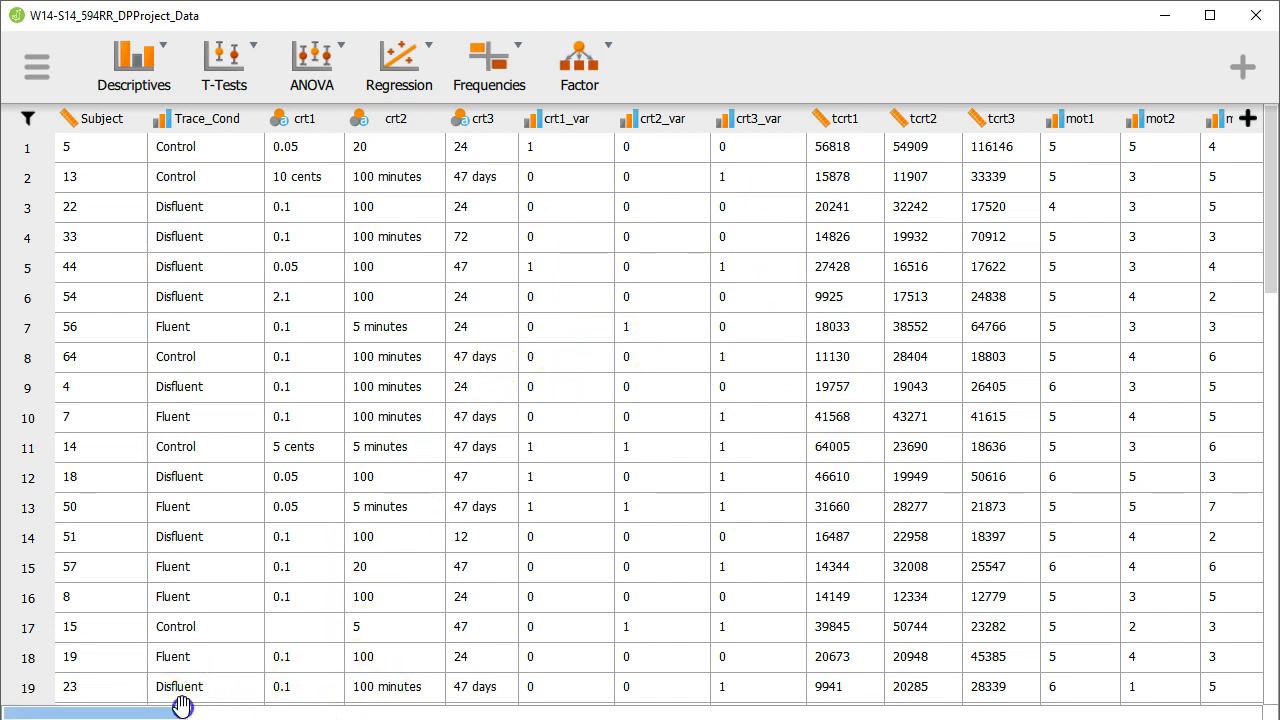
mouse_move(170, 712)
left_mouse_down()
mouse_move(1050, 681)
mouse_move(216, 700)
left_mouse_up()
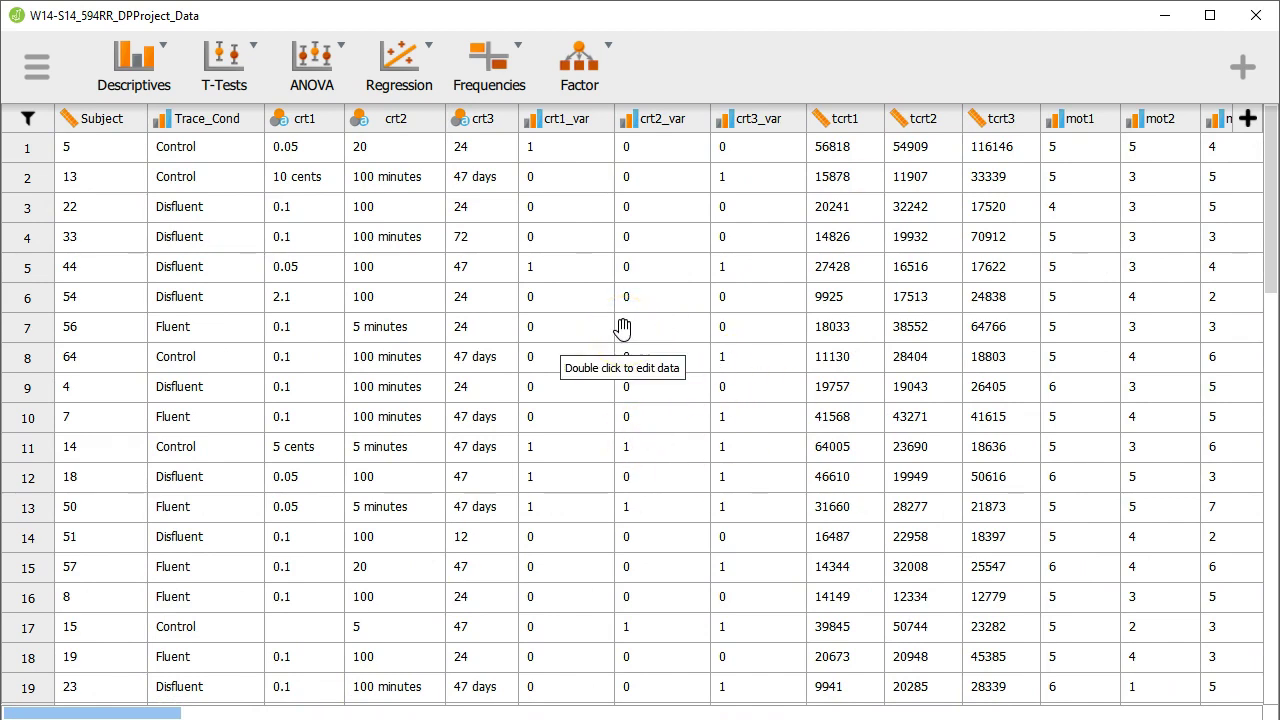
type("1")
key("Return")
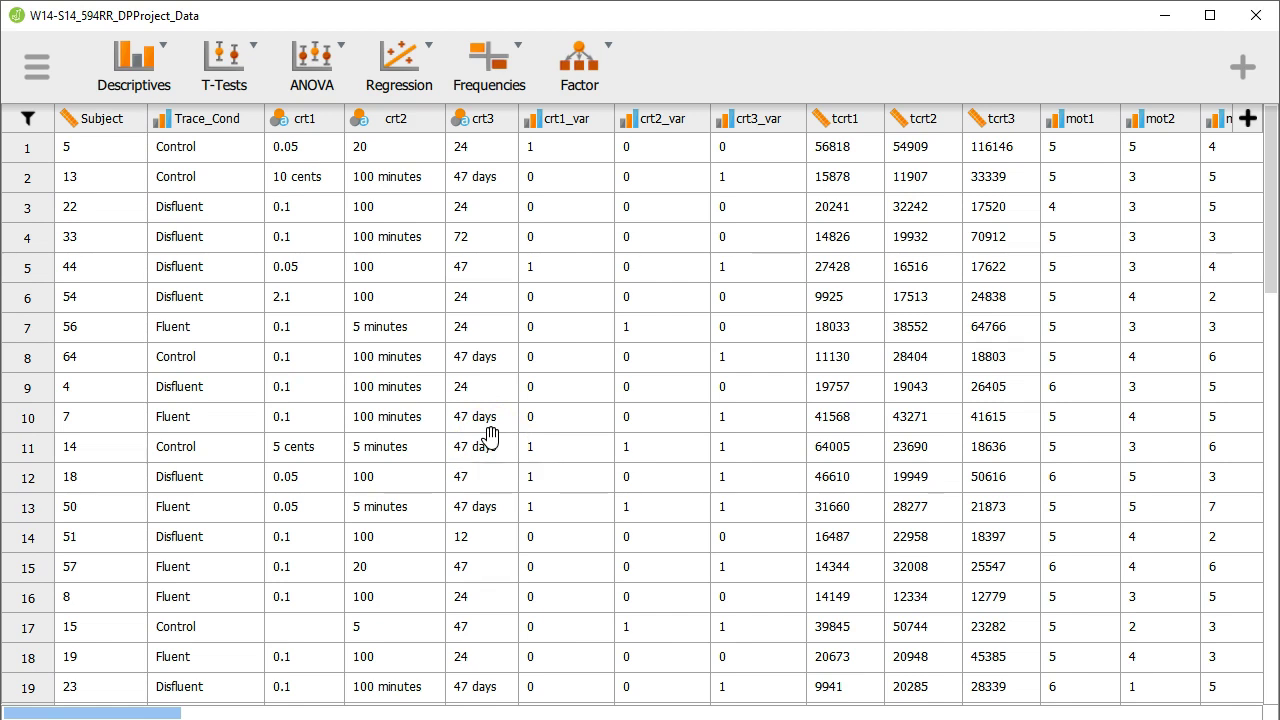
left_click(489, 429)
left_click(604, 396)
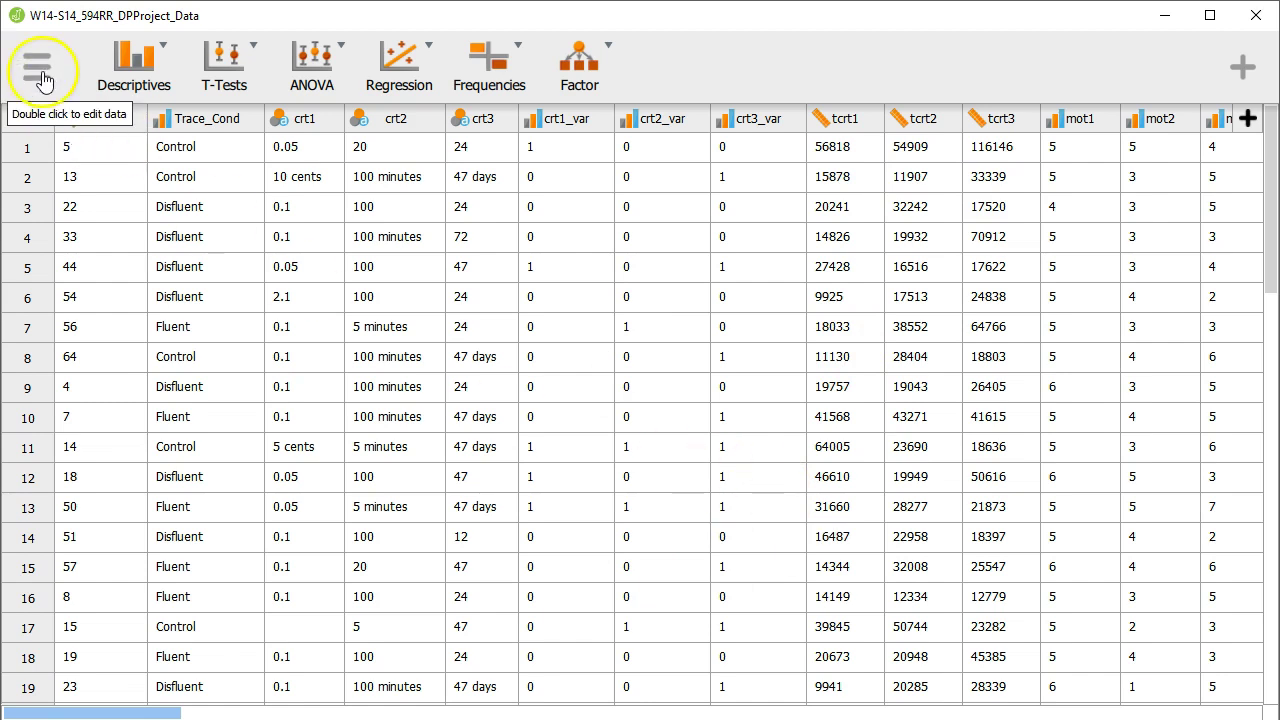
Close the open data file and return to the welcome page
left_click(42, 80)
left_click(100, 450)
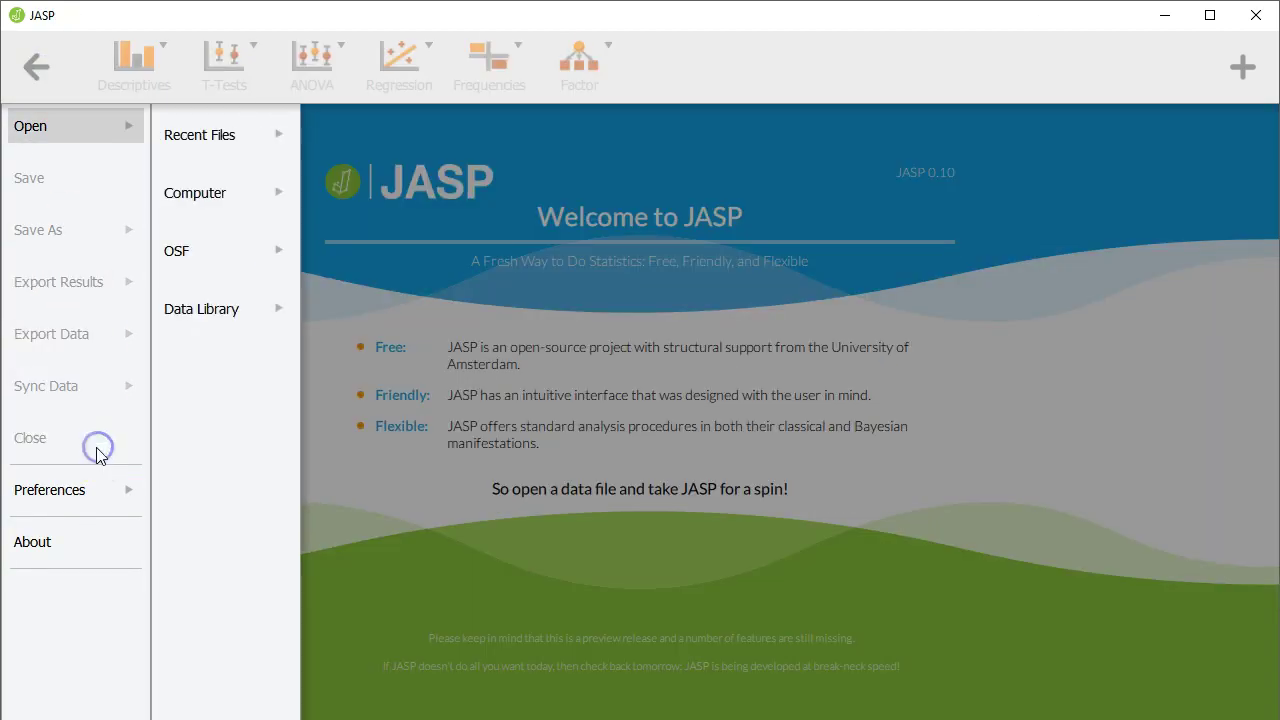
left_click(524, 414)
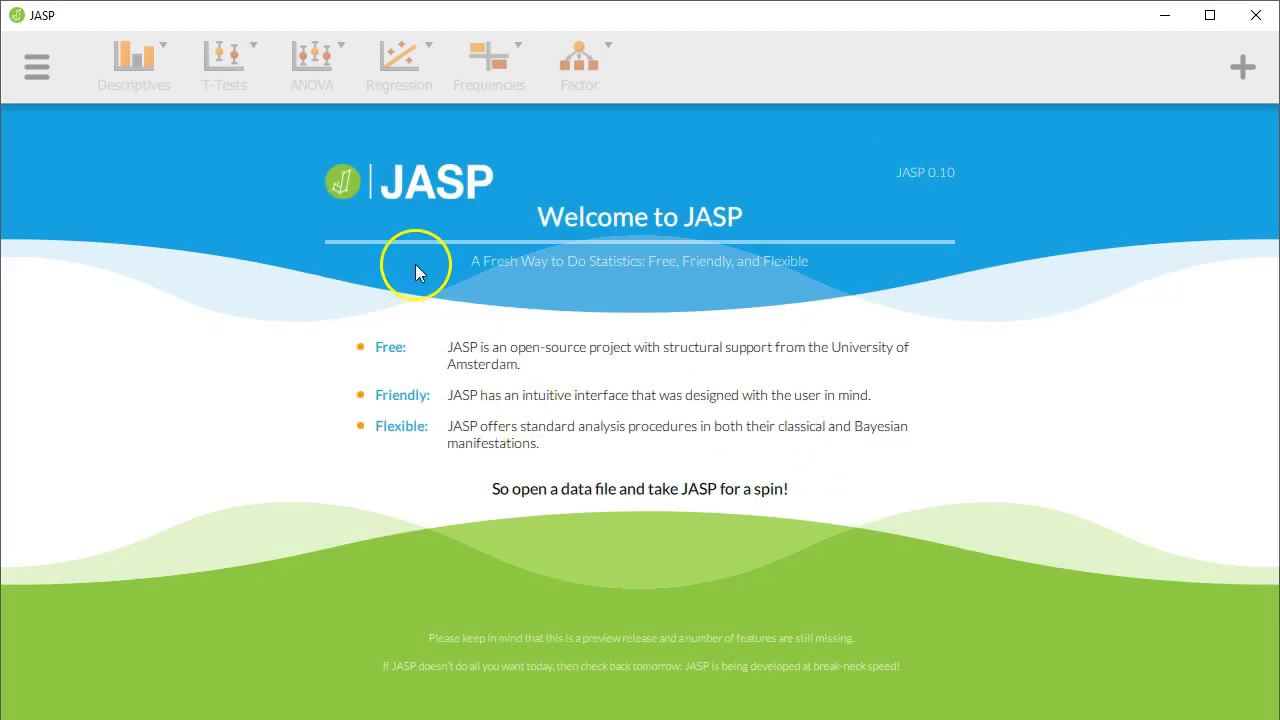
Show the Computer open options with recent folders, browsing then cancelling the Windows dialog
left_click(27, 87)
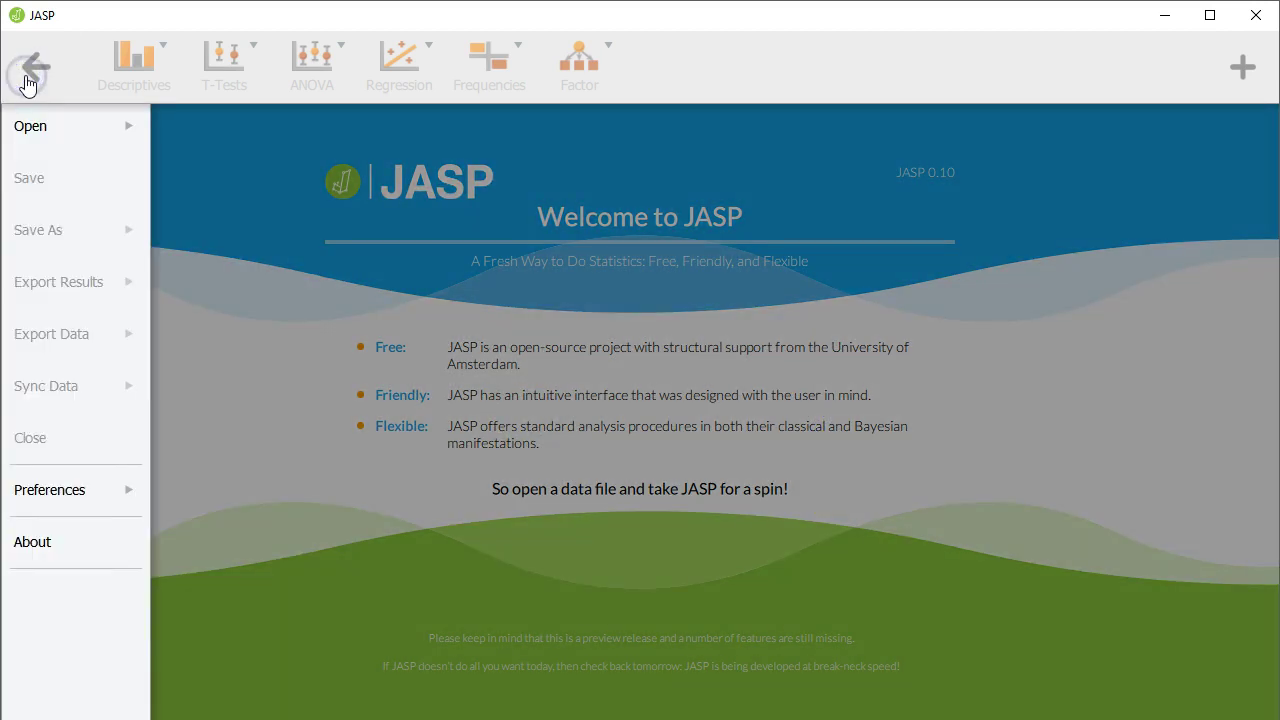
left_click(58, 134)
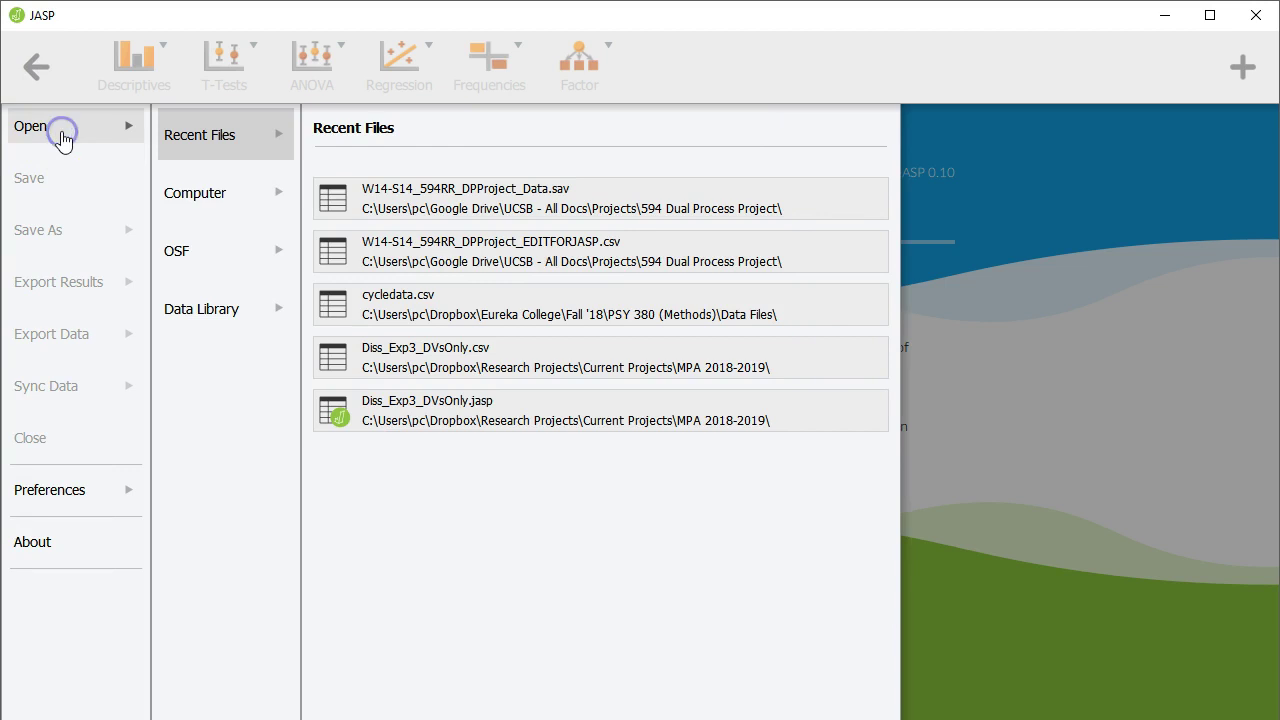
left_click(236, 196)
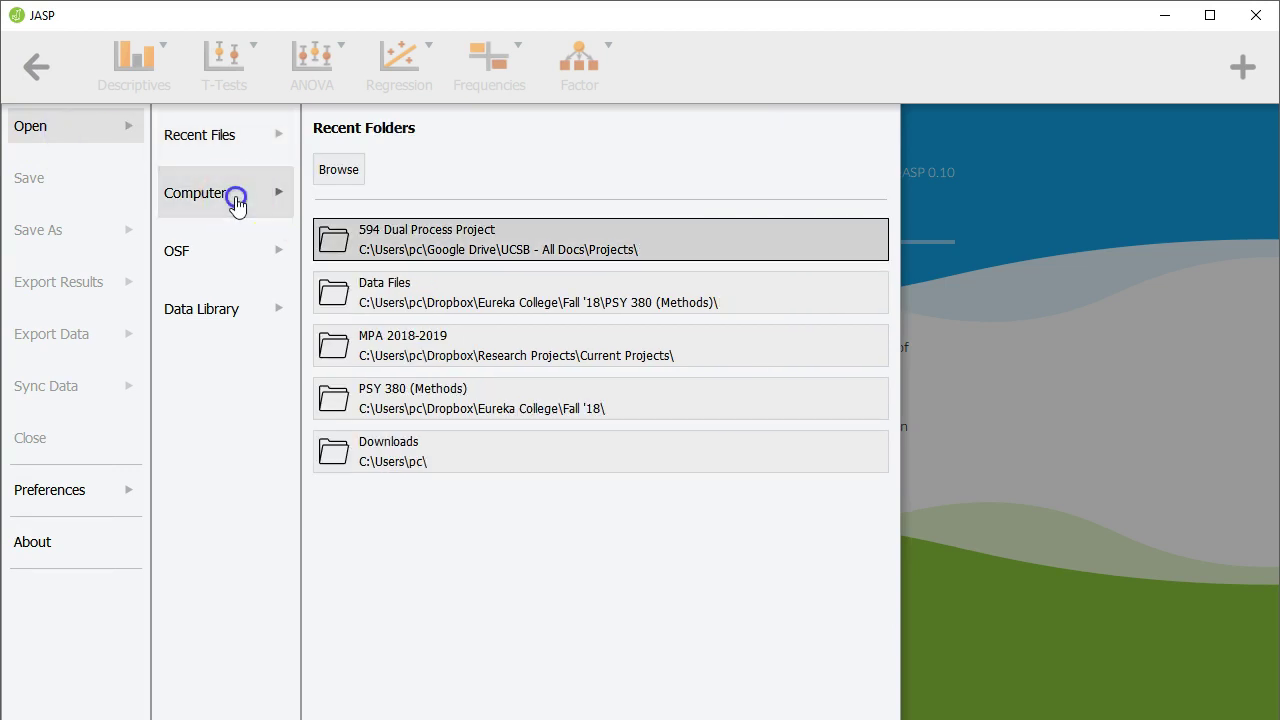
left_click(333, 180)
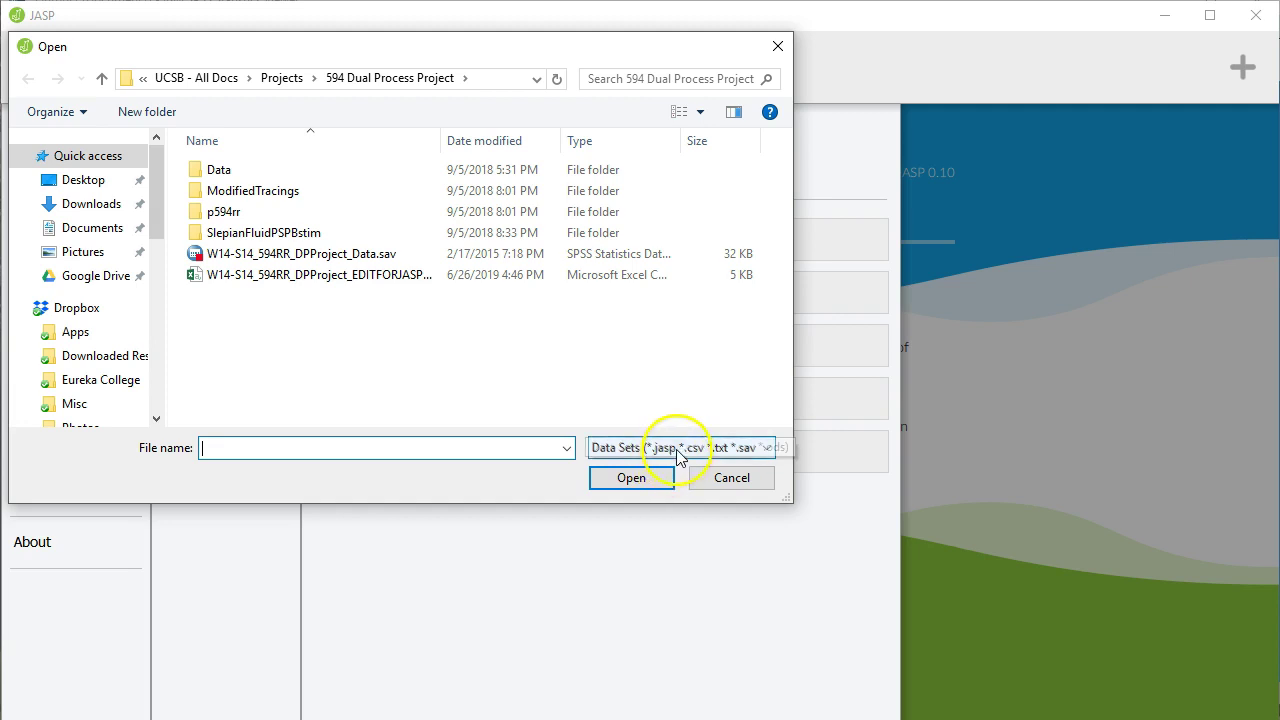
left_click(732, 478)
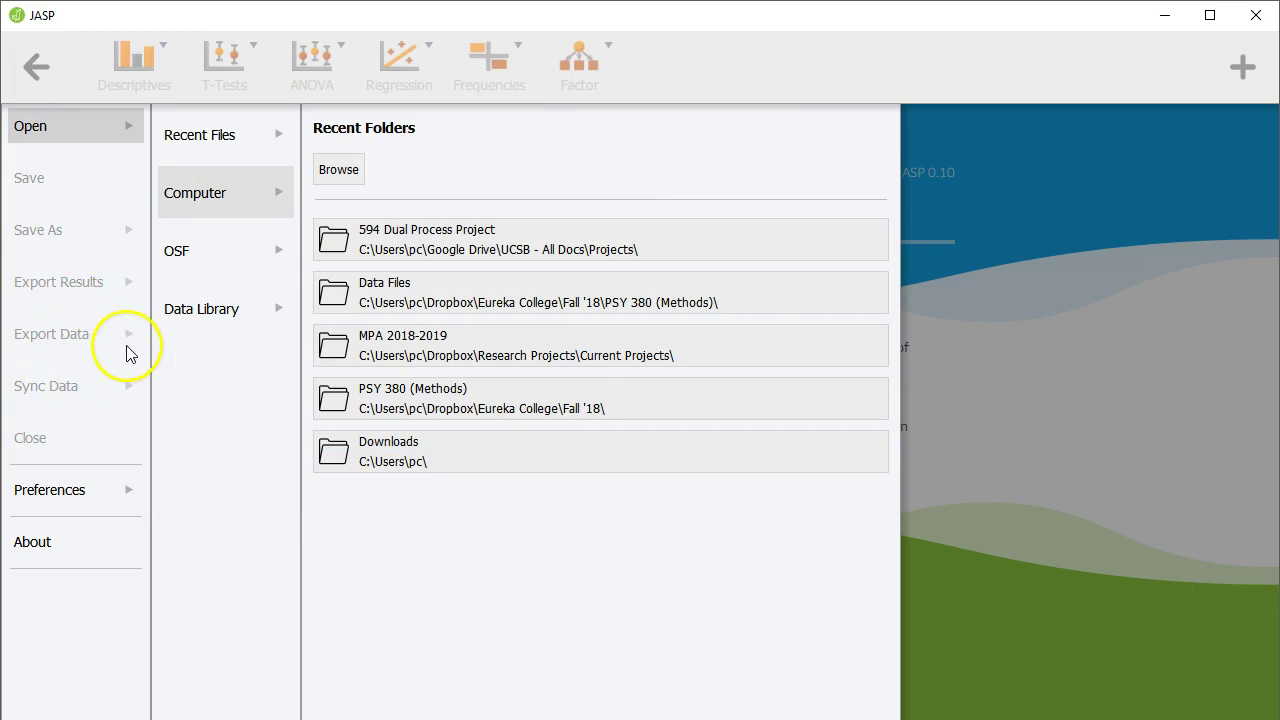
View the Data Sets (*.jasp *.csv *.txt *.sav) filter, then cancel back to the welcome page
left_click(339, 172)
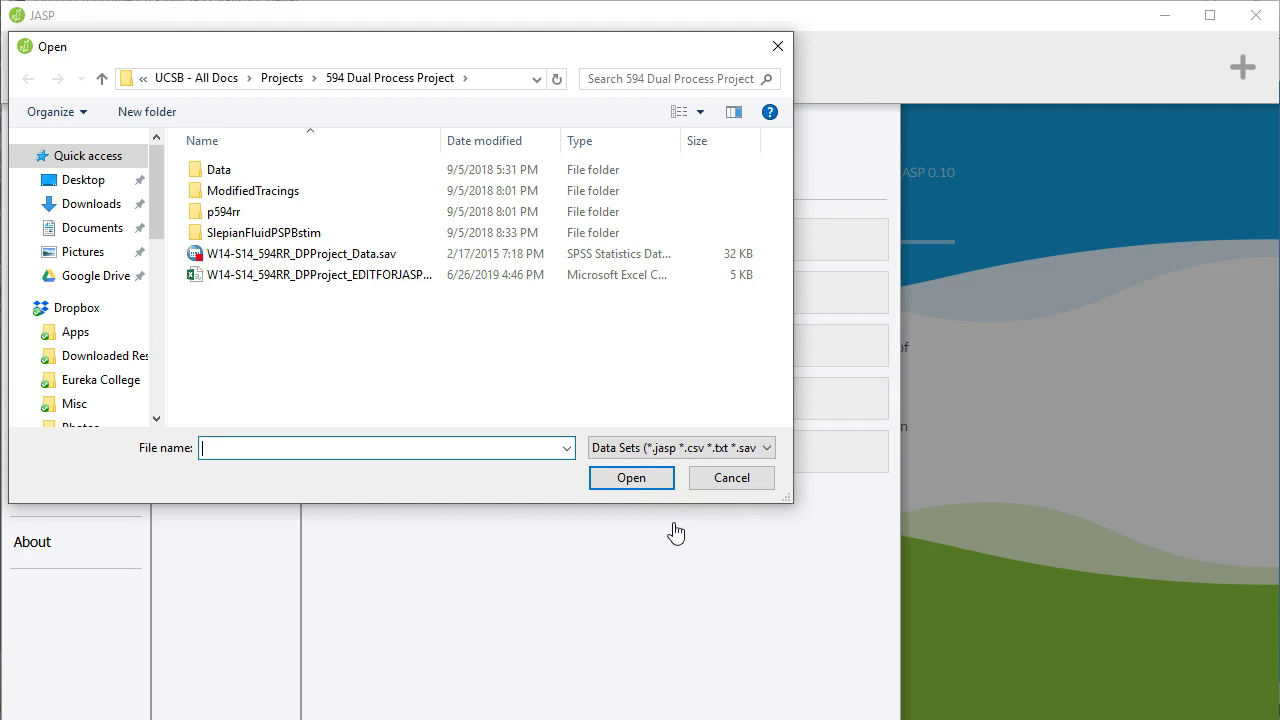
left_click(617, 480)
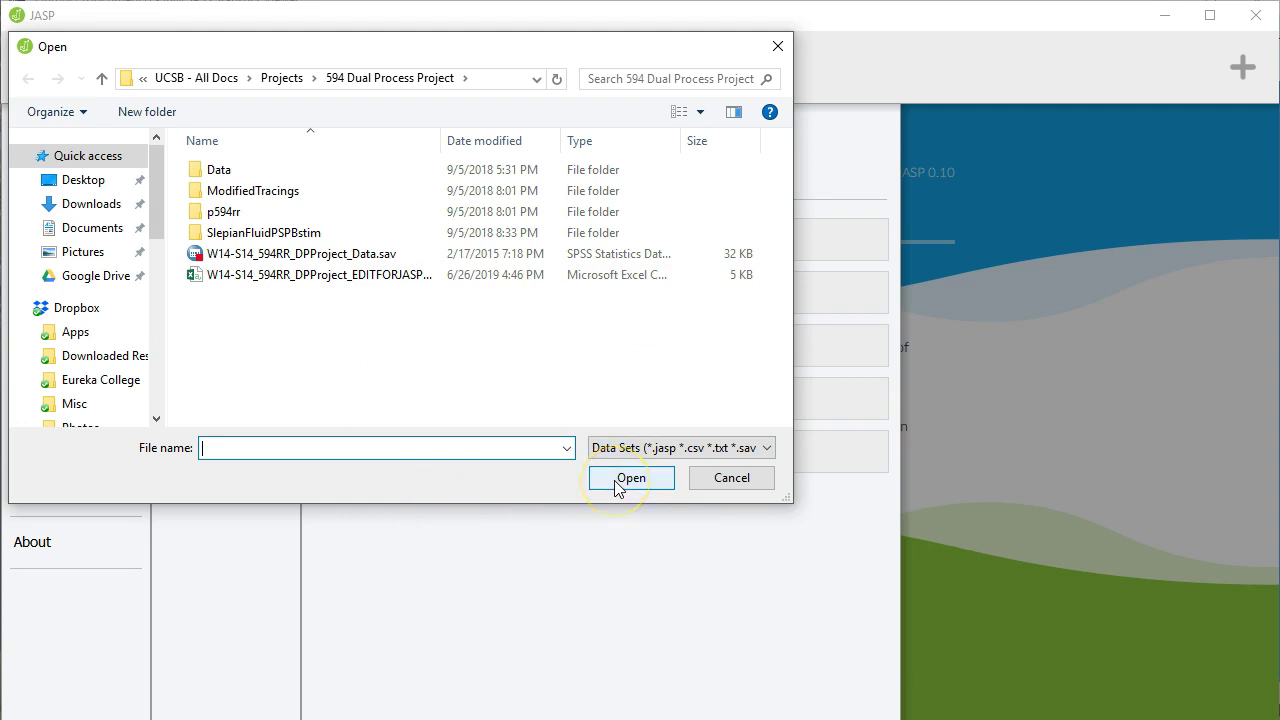
left_click(729, 481)
left_click(955, 438)
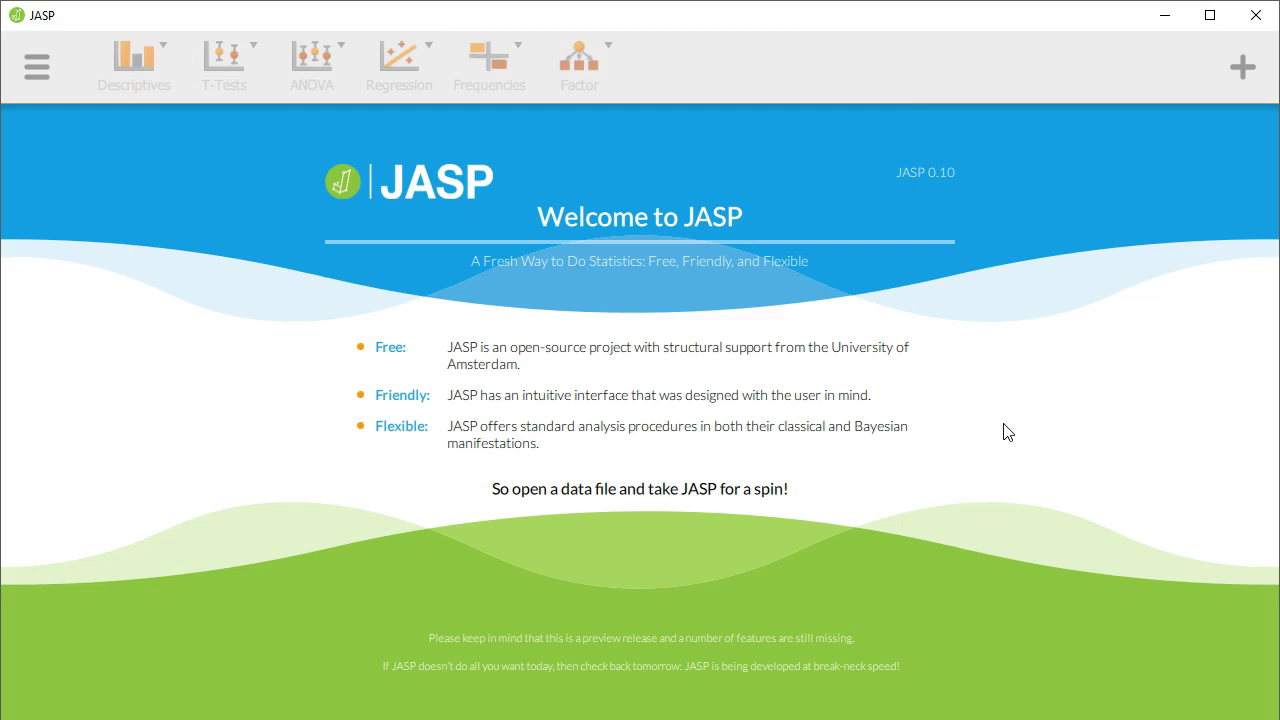
left_click(410, 418)
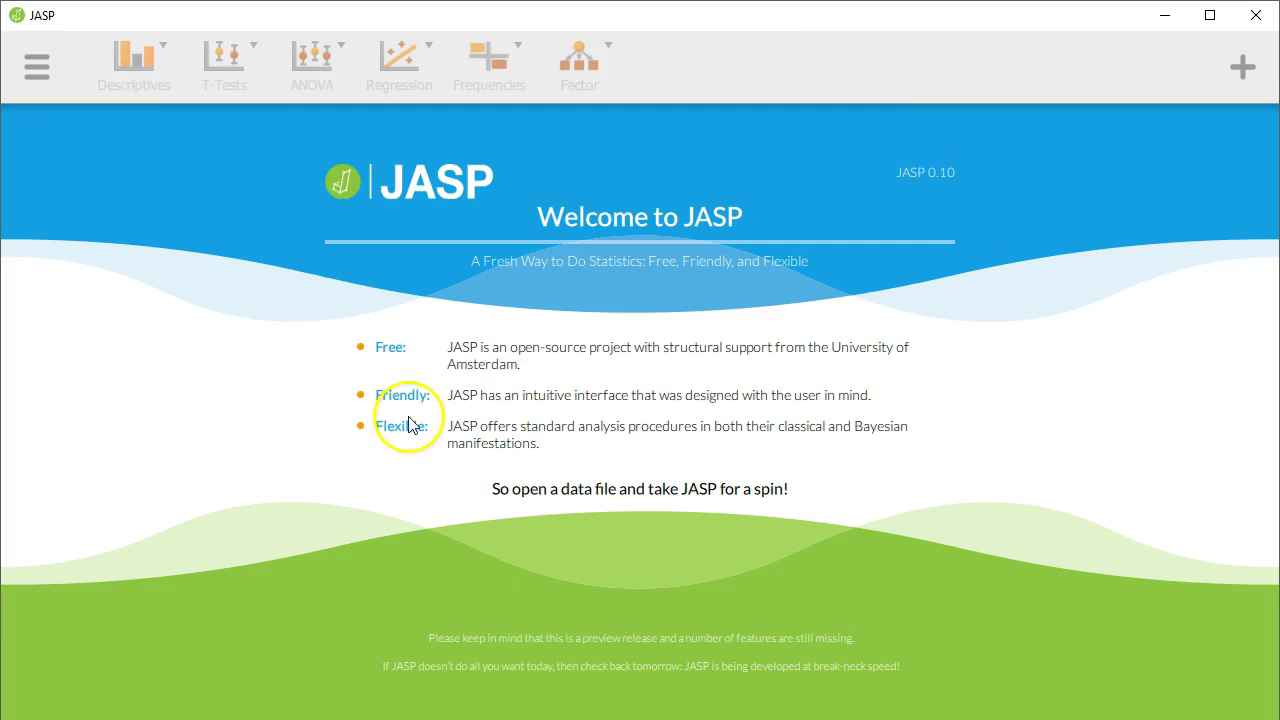